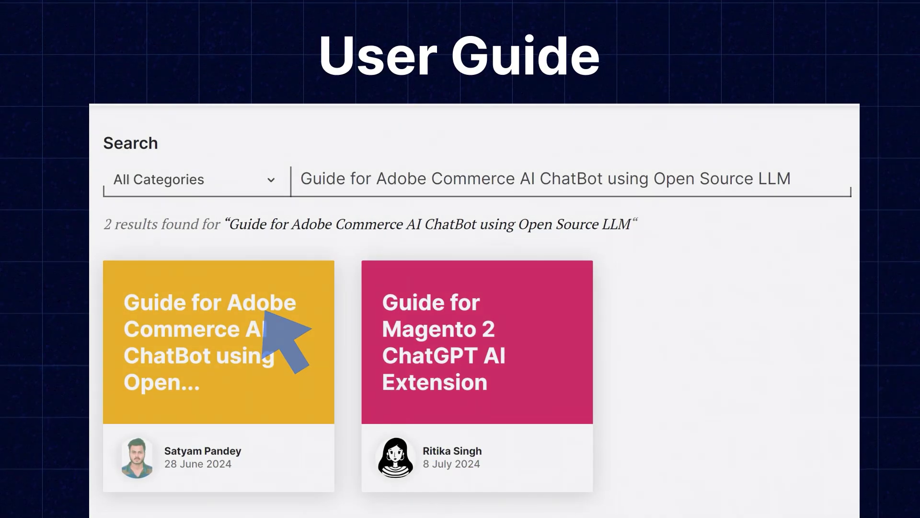
Go from the dashboard to the AI Configuration > General Configuration settings page.
{"action": "left_click", "coordinate": [288, 339]}
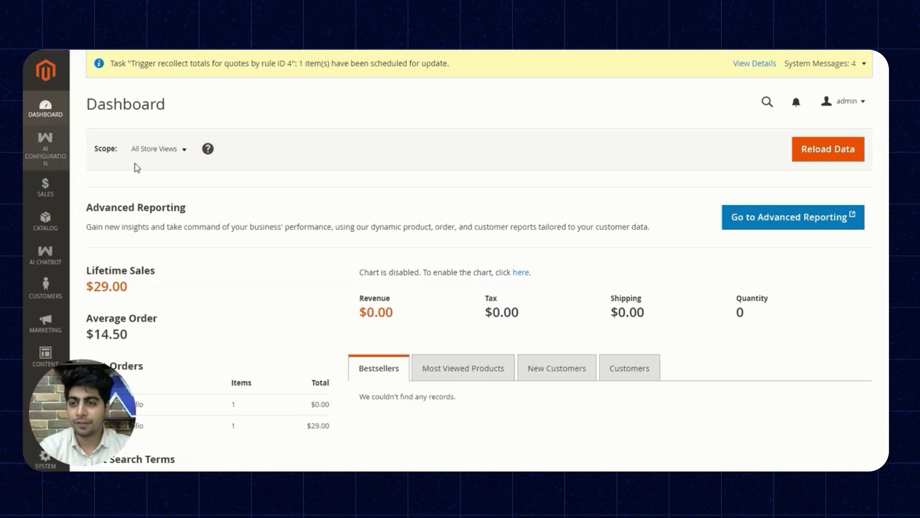
{"action": "left_click", "coordinate": [57, 160]}
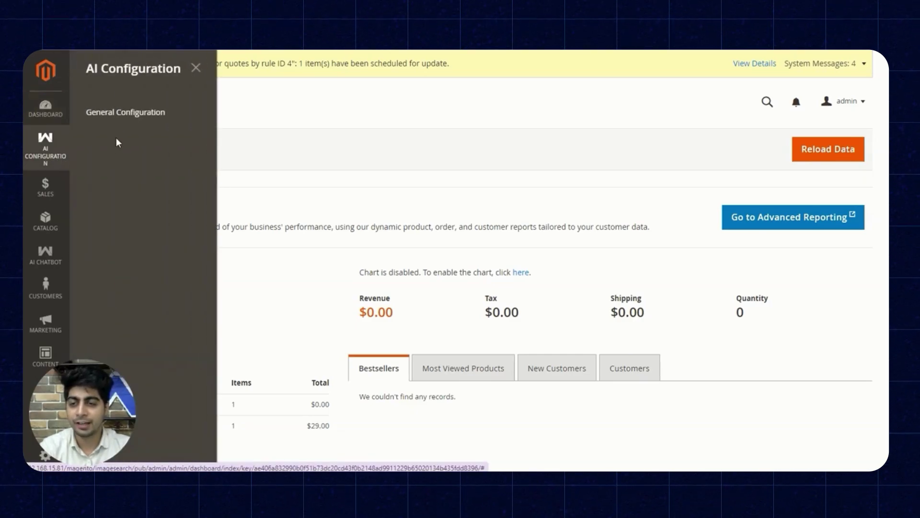
{"action": "left_click", "coordinate": [178, 115]}
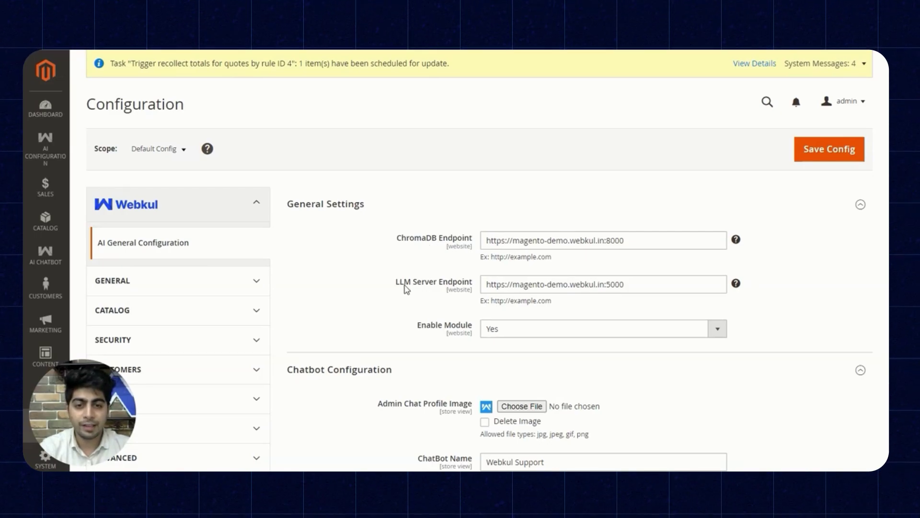
{"action": "scroll", "coordinate": [418, 296], "scroll_direction": "down", "scroll_amount": 3}
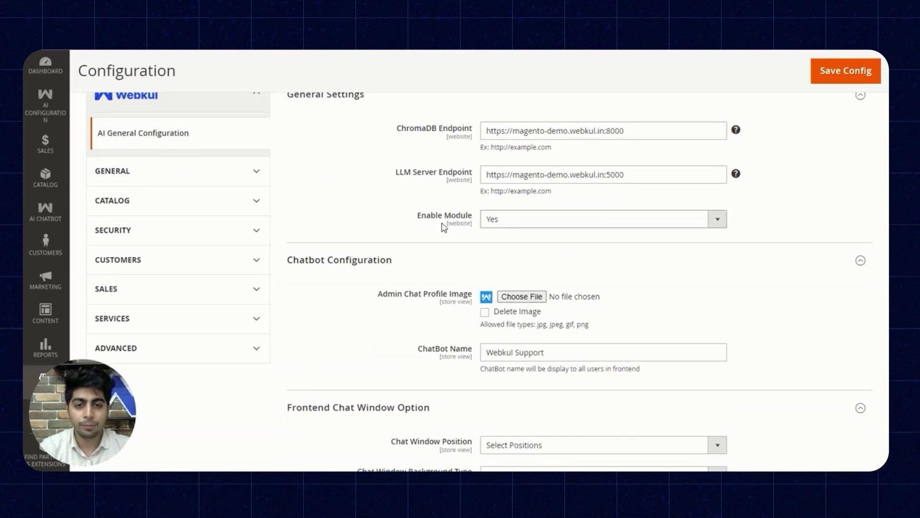
{"action": "left_click", "coordinate": [514, 225]}
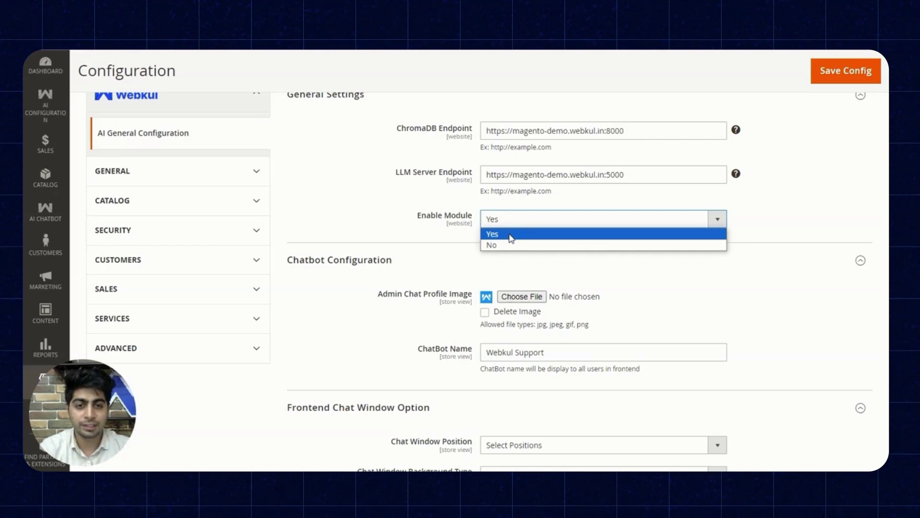
{"action": "left_click", "coordinate": [512, 235]}
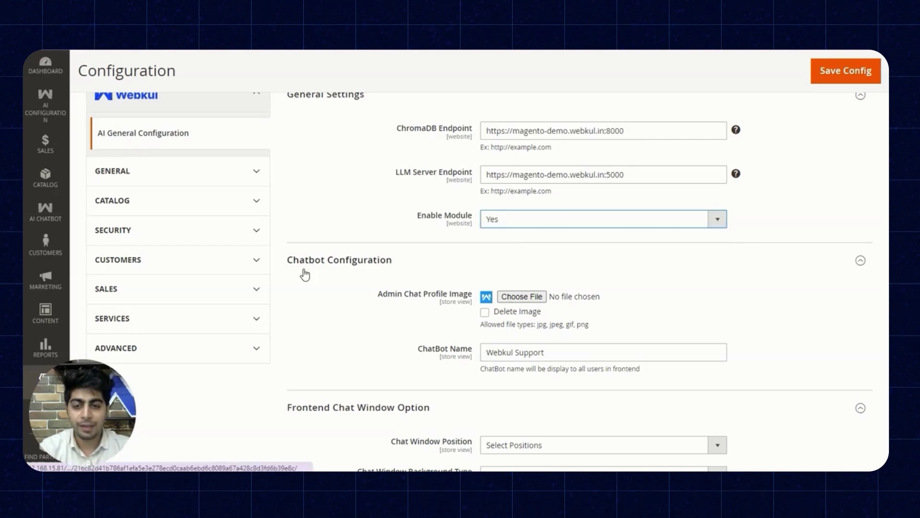
{"action": "scroll", "coordinate": [380, 275], "scroll_direction": "down", "scroll_amount": 2}
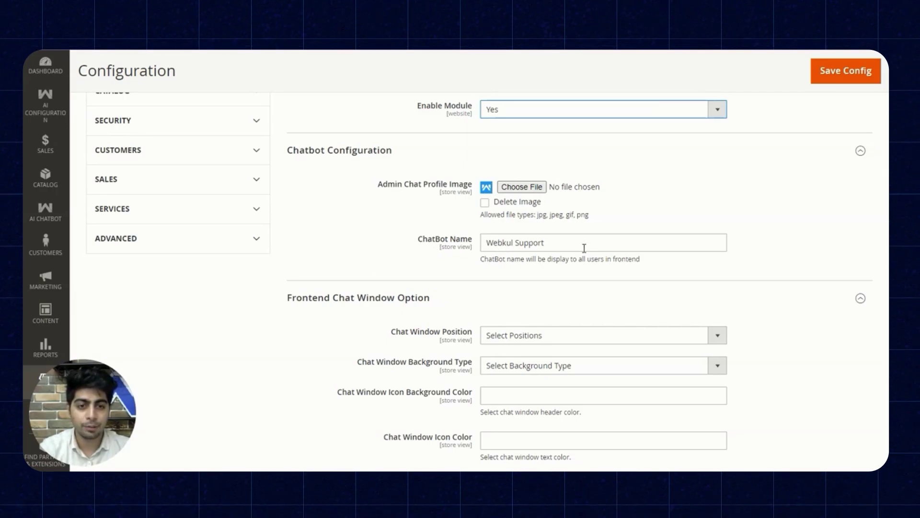
{"action": "scroll", "coordinate": [585, 247], "scroll_direction": "down", "scroll_amount": 3}
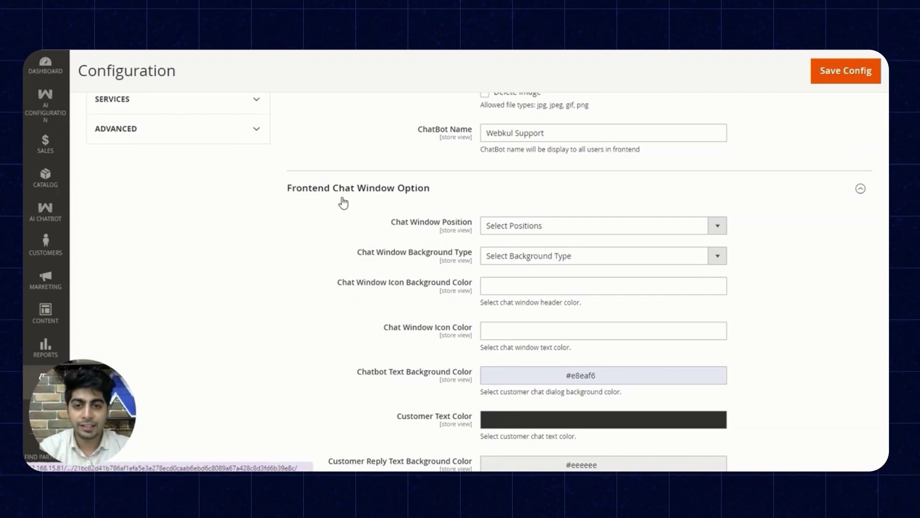
{"action": "scroll", "coordinate": [445, 230], "scroll_direction": "down", "scroll_amount": 1}
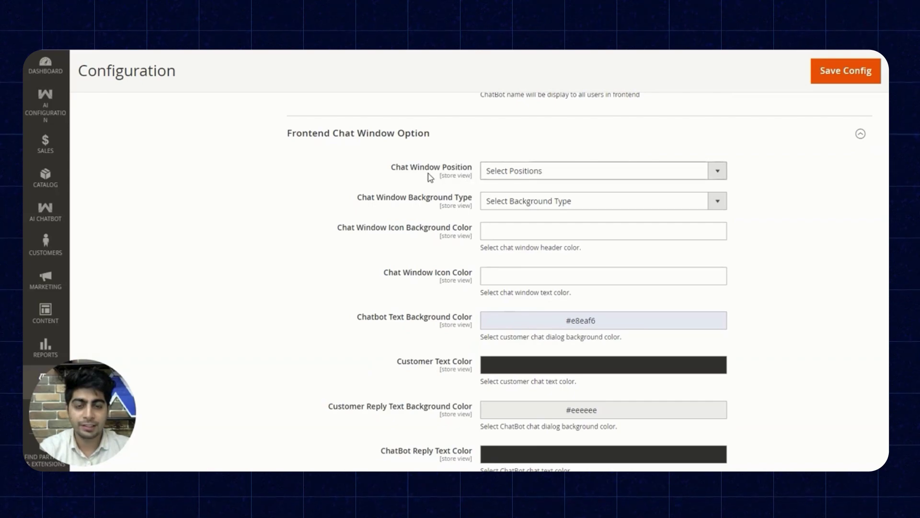
Review the chat window position and background type options, leaving both unchanged.
{"action": "left_click", "coordinate": [536, 176]}
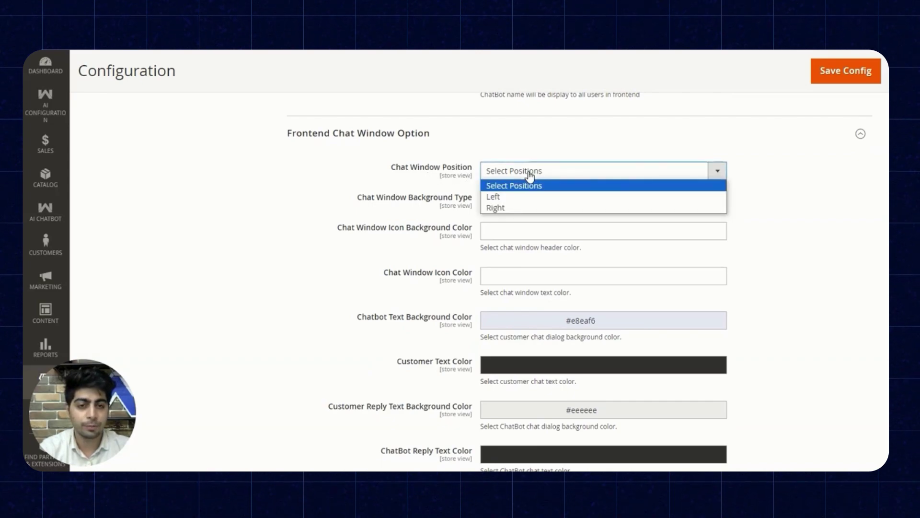
{"action": "left_click", "coordinate": [534, 171]}
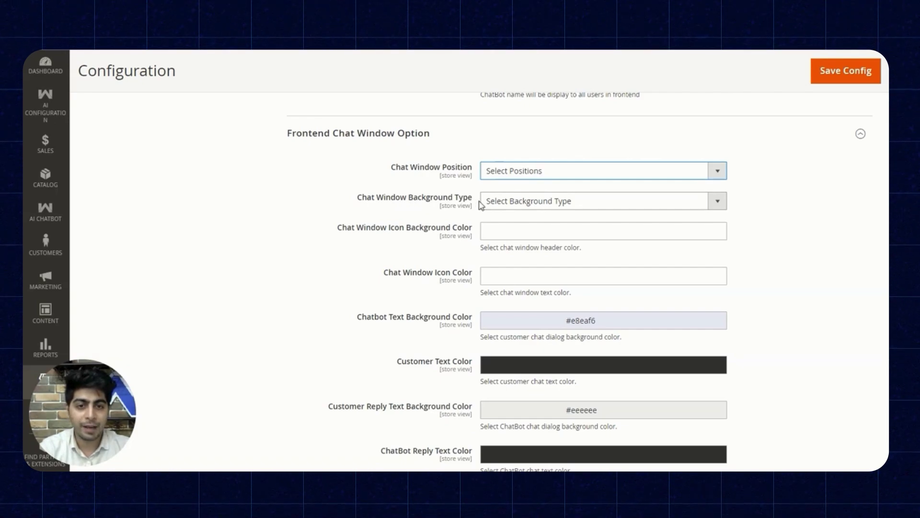
{"action": "left_click", "coordinate": [497, 203]}
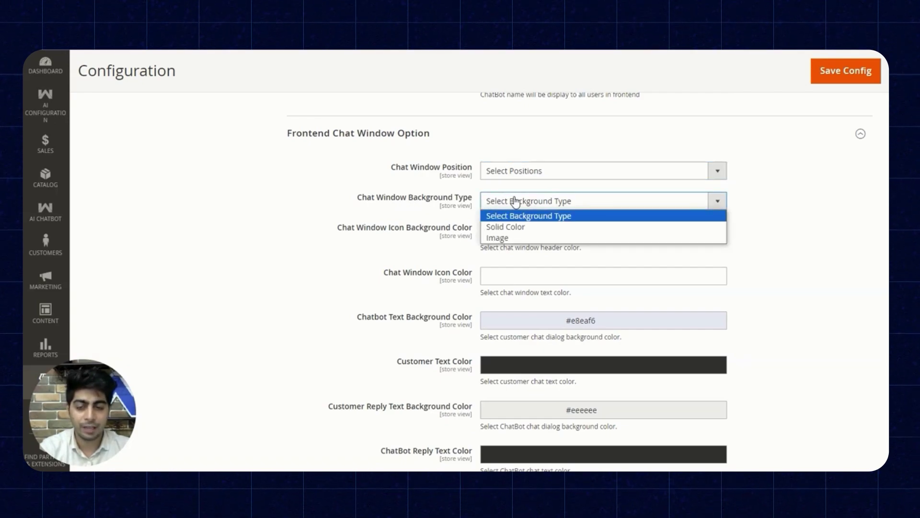
{"action": "left_click", "coordinate": [506, 200]}
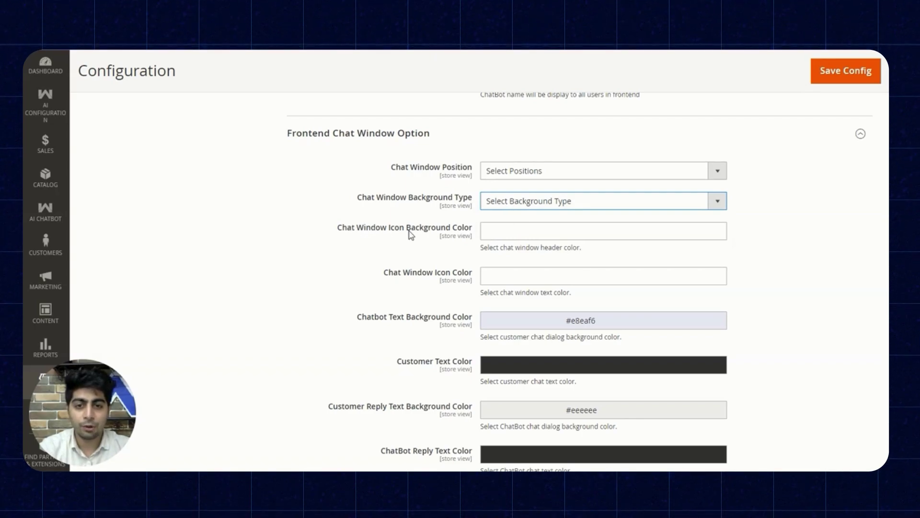
Set the #e8eaf6 chatbot text and #eeeeee customer reply backgrounds, with dark reply text colours.
{"action": "left_click", "coordinate": [485, 229]}
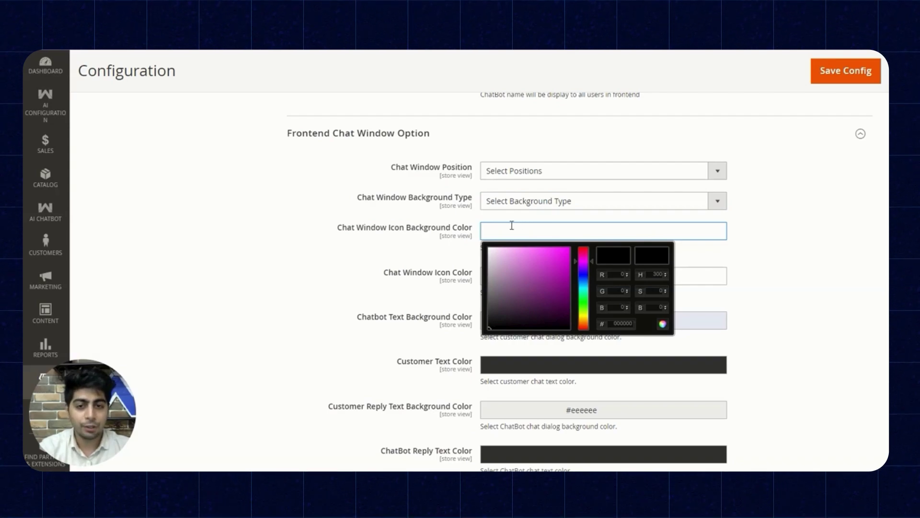
{"action": "scroll", "coordinate": [461, 267], "scroll_direction": "down", "scroll_amount": 3}
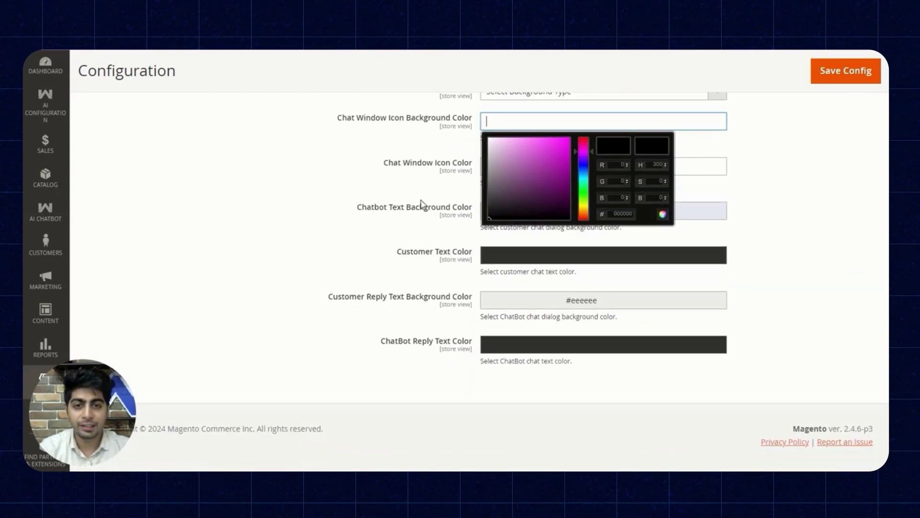
{"action": "left_click", "coordinate": [482, 169]}
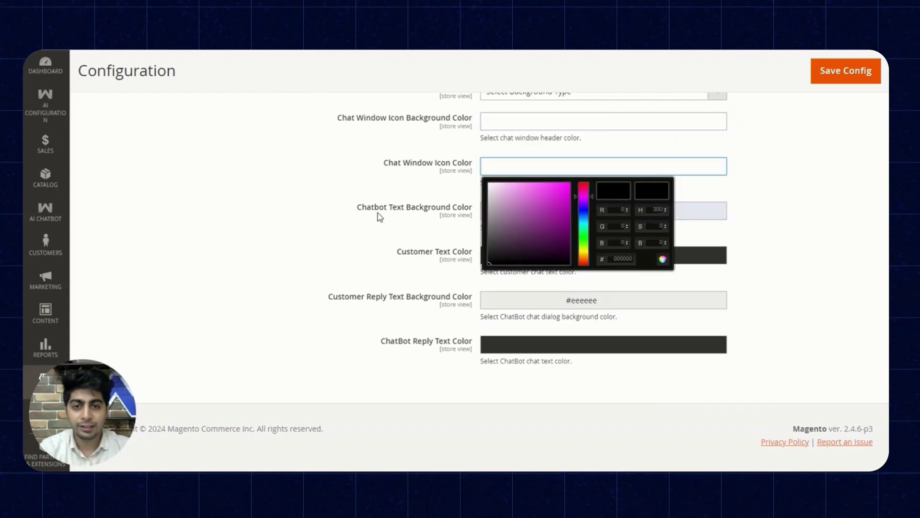
{"action": "key", "text": "Tab"}
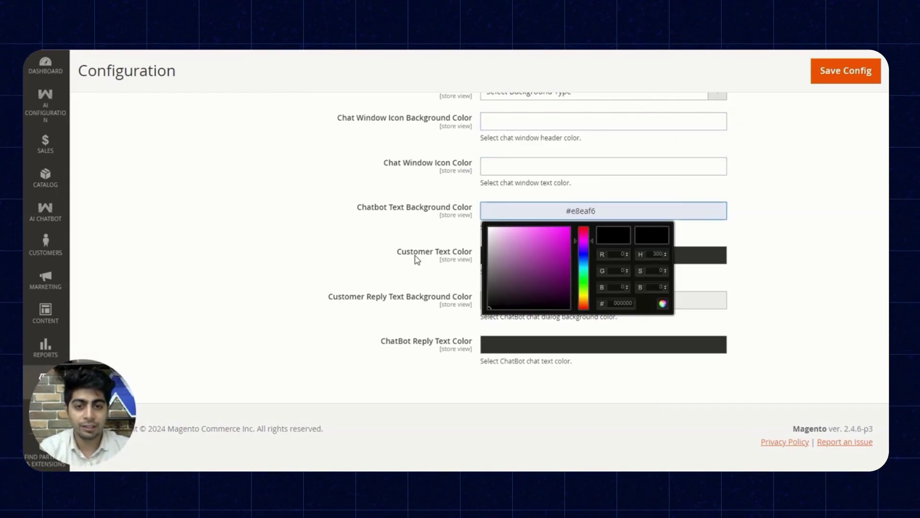
{"action": "key", "text": "Tab"}
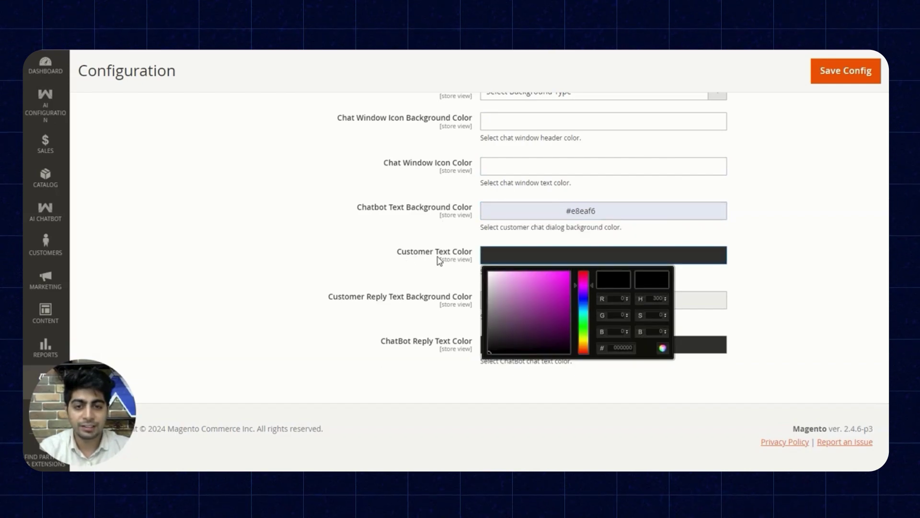
{"action": "scroll", "coordinate": [420, 268], "scroll_direction": "down", "scroll_amount": 1}
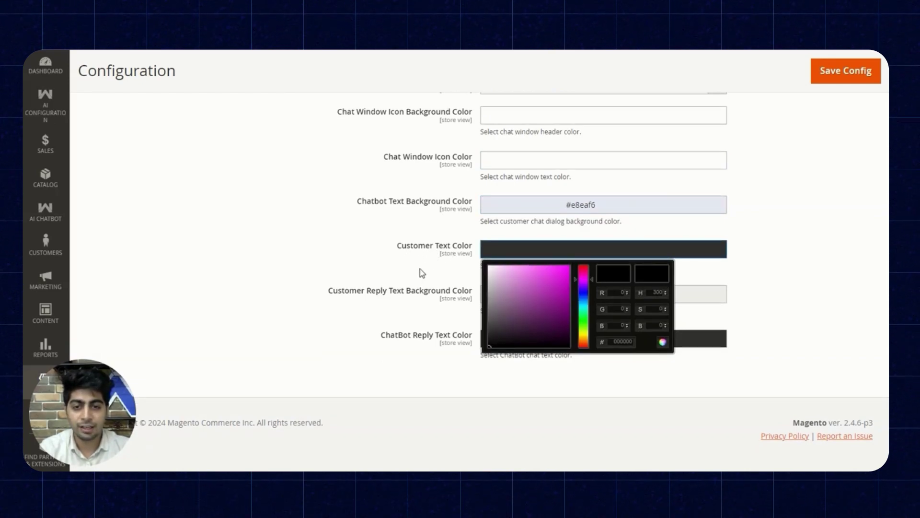
{"action": "key", "text": "Tab"}
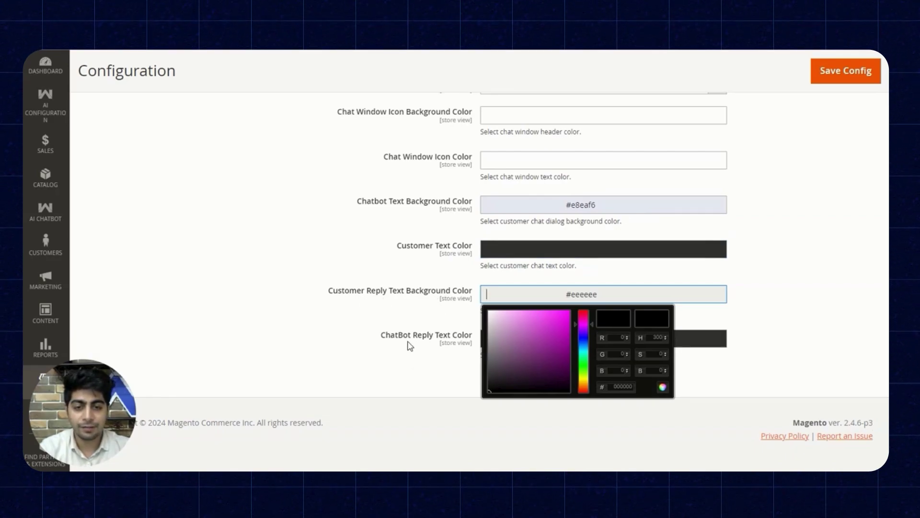
{"action": "left_click", "coordinate": [451, 344]}
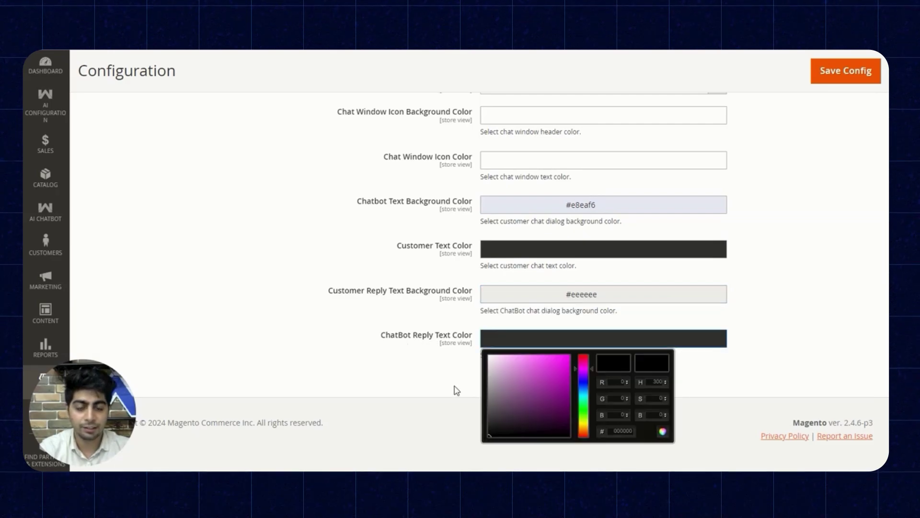
{"action": "scroll", "coordinate": [436, 356], "scroll_direction": "up", "scroll_amount": 6}
Save the AI ChatBot configuration with Save Config.
{"action": "scroll", "coordinate": [409, 322], "scroll_direction": "up", "scroll_amount": 5}
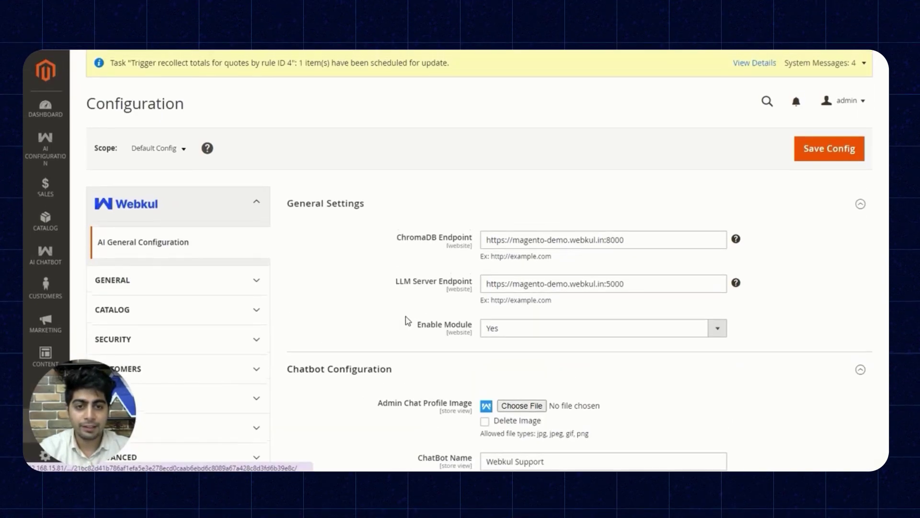
{"action": "left_click", "coordinate": [813, 149]}
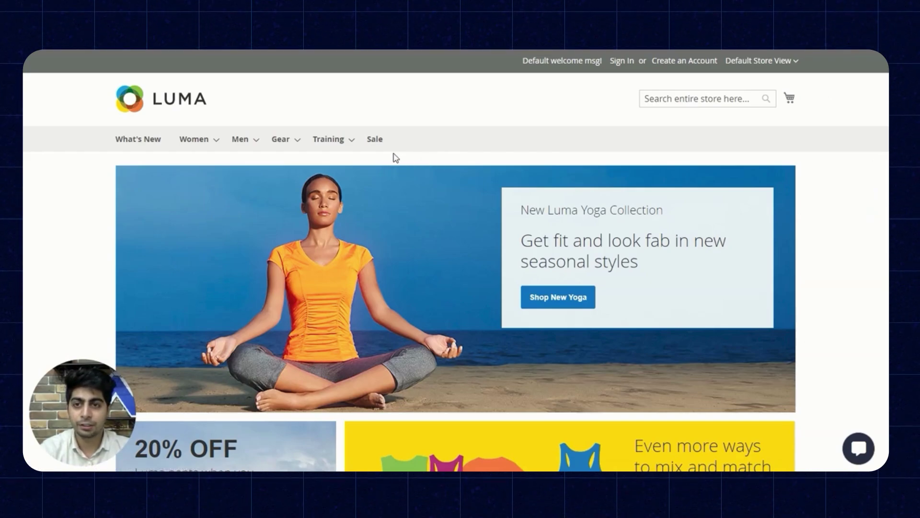
Open the Webkul Support chat bubble at the bottom-right of the Luma home page.
{"action": "scroll", "coordinate": [419, 159], "scroll_direction": "down", "scroll_amount": 3}
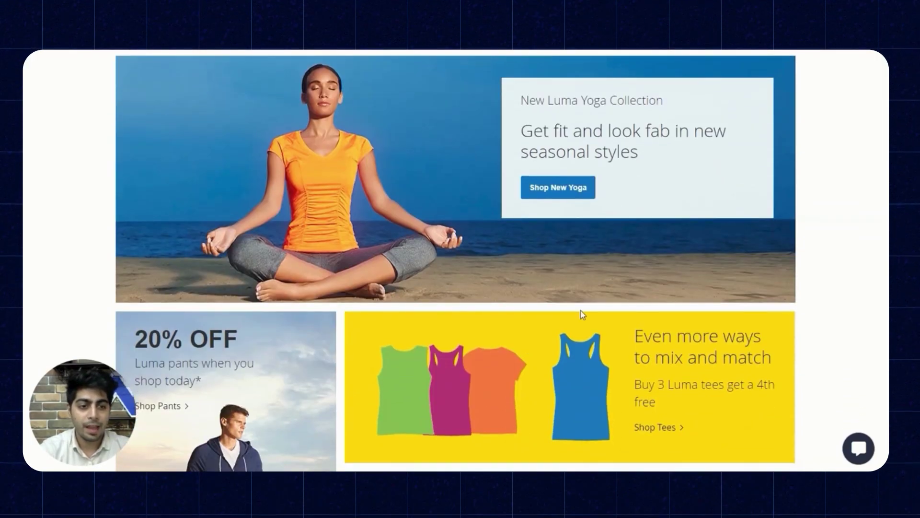
{"action": "scroll", "coordinate": [627, 334], "scroll_direction": "up", "scroll_amount": 2}
{"action": "scroll", "coordinate": [627, 334], "scroll_direction": "up", "scroll_amount": 1}
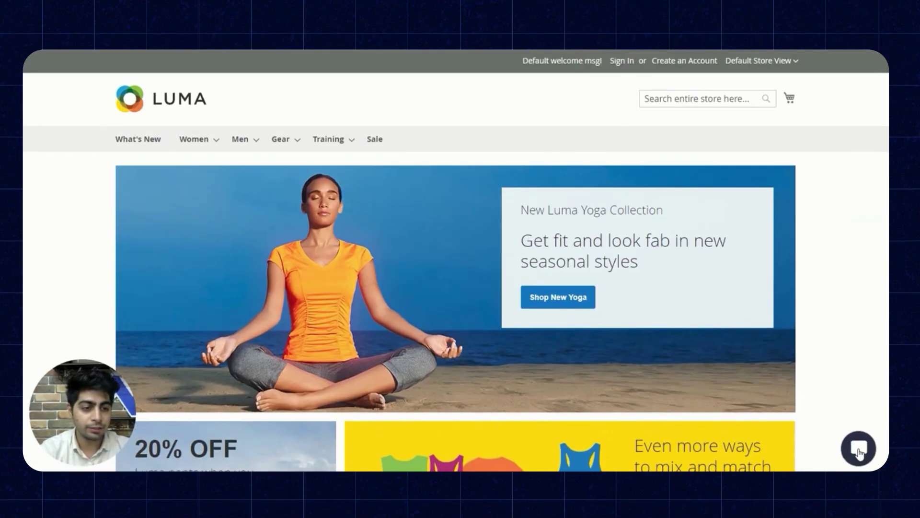
{"action": "left_click", "coordinate": [859, 450]}
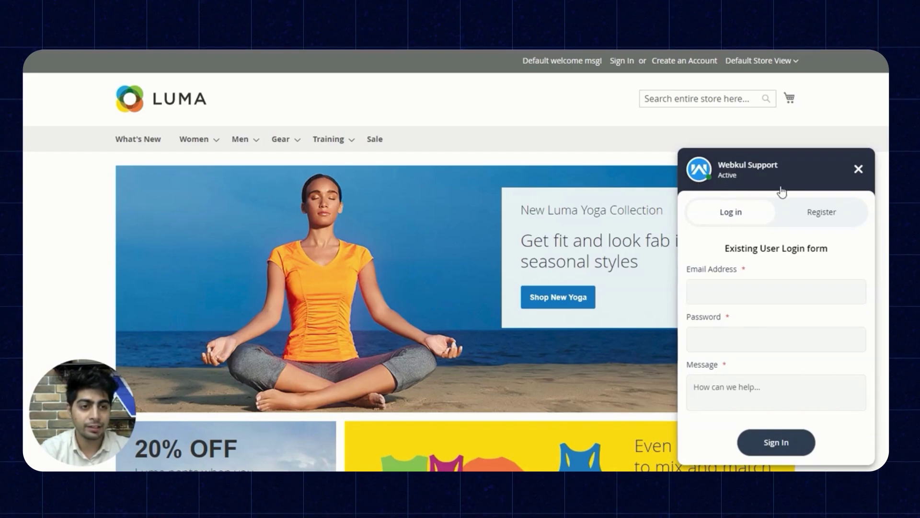
{"action": "left_click", "coordinate": [738, 293]}
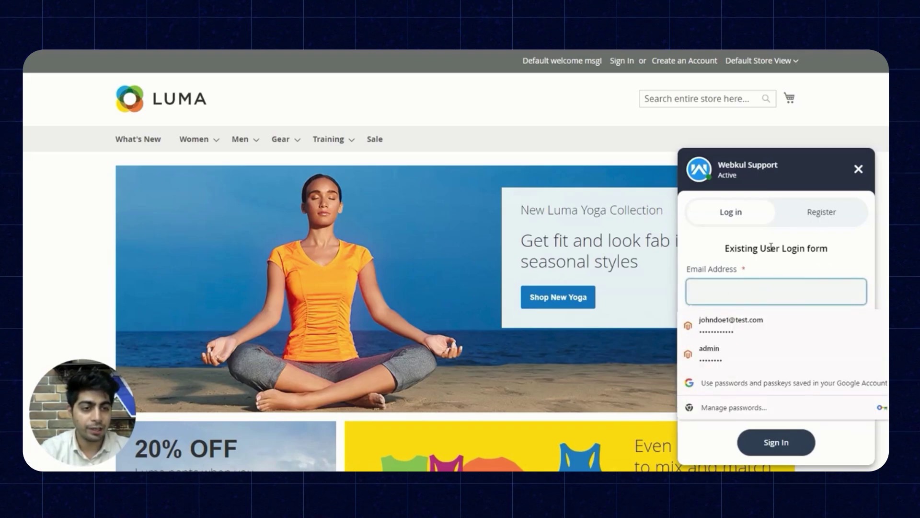
{"action": "left_click", "coordinate": [805, 216]}
{"action": "scroll", "coordinate": [736, 279], "scroll_direction": "down", "scroll_amount": 2}
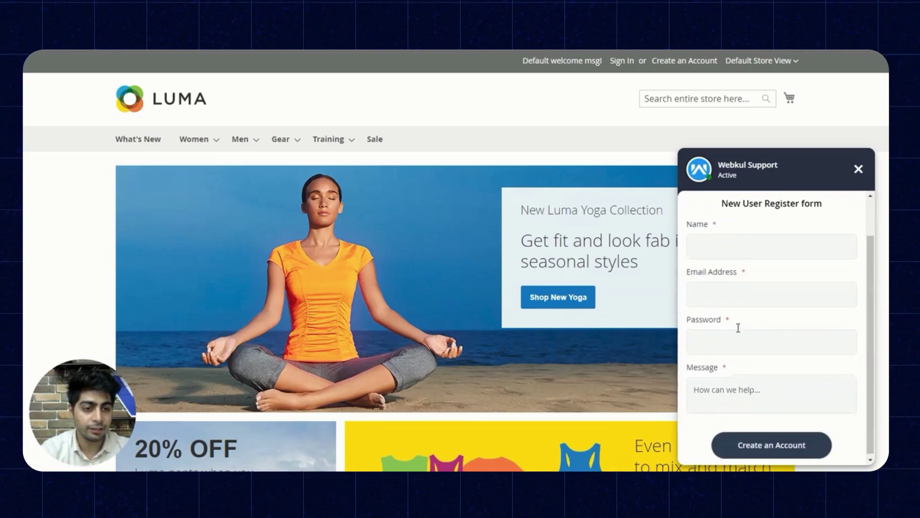
{"action": "scroll", "coordinate": [736, 307], "scroll_direction": "up", "scroll_amount": 2}
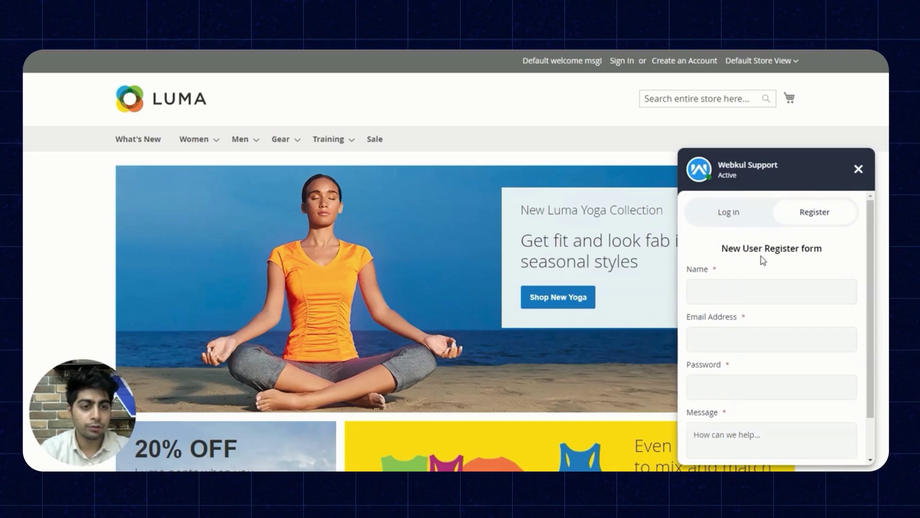
{"action": "scroll", "coordinate": [735, 259], "scroll_direction": "down", "scroll_amount": 2}
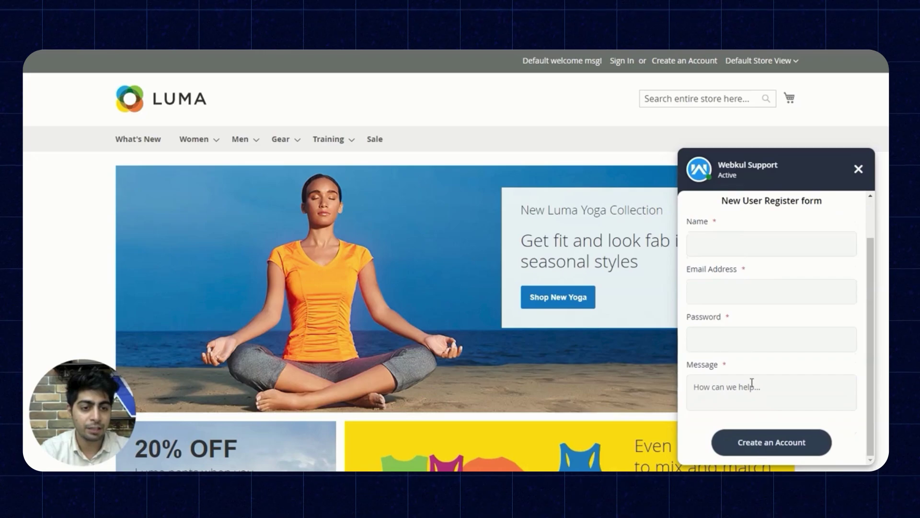
{"action": "scroll", "coordinate": [724, 364], "scroll_direction": "up", "scroll_amount": 2}
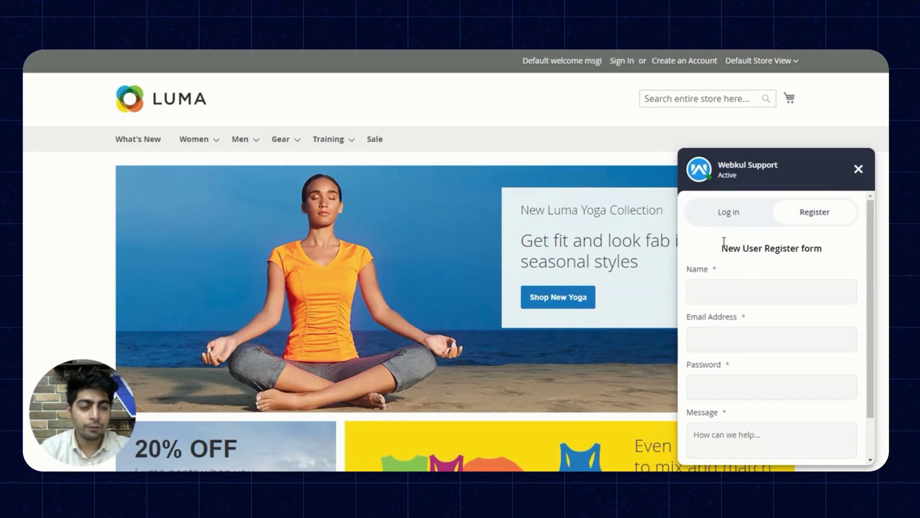
{"action": "left_click", "coordinate": [728, 216]}
Autofill the saved customer login, enter the message 'Hello', and sign in to the chat.
{"action": "left_click", "coordinate": [720, 292]}
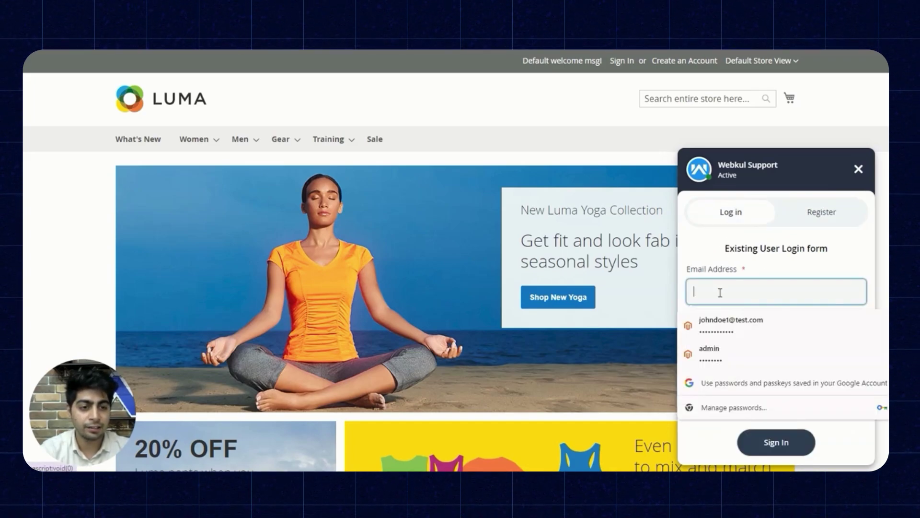
{"action": "left_click", "coordinate": [727, 327]}
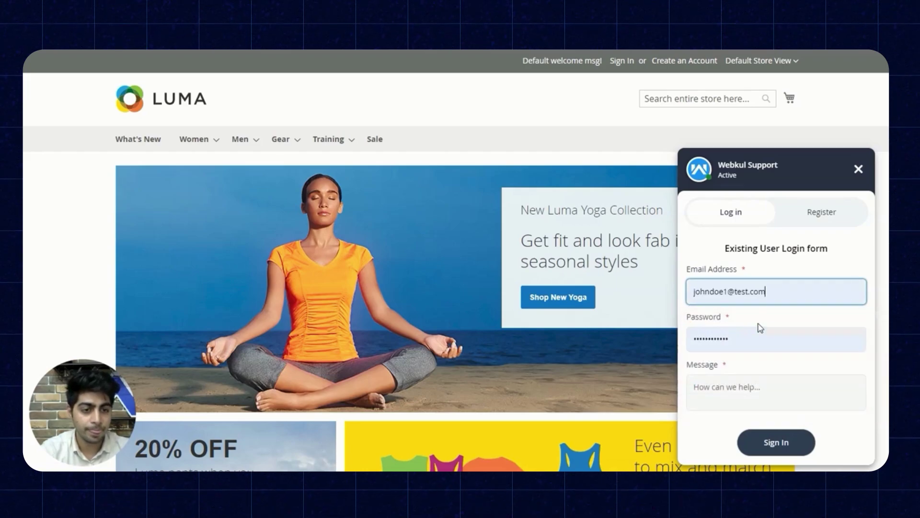
{"action": "scroll", "coordinate": [760, 326], "scroll_direction": "down", "scroll_amount": 1}
{"action": "left_click", "coordinate": [717, 386]}
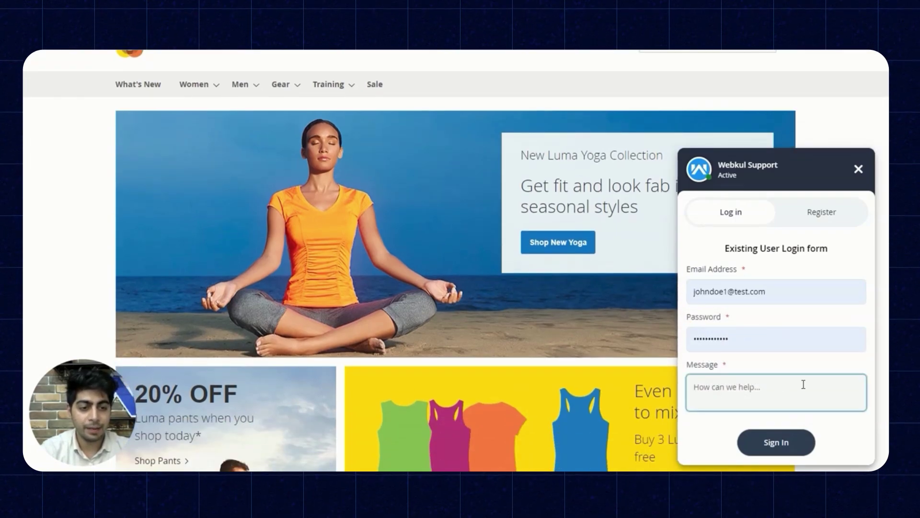
{"action": "type", "text": "Hello"}
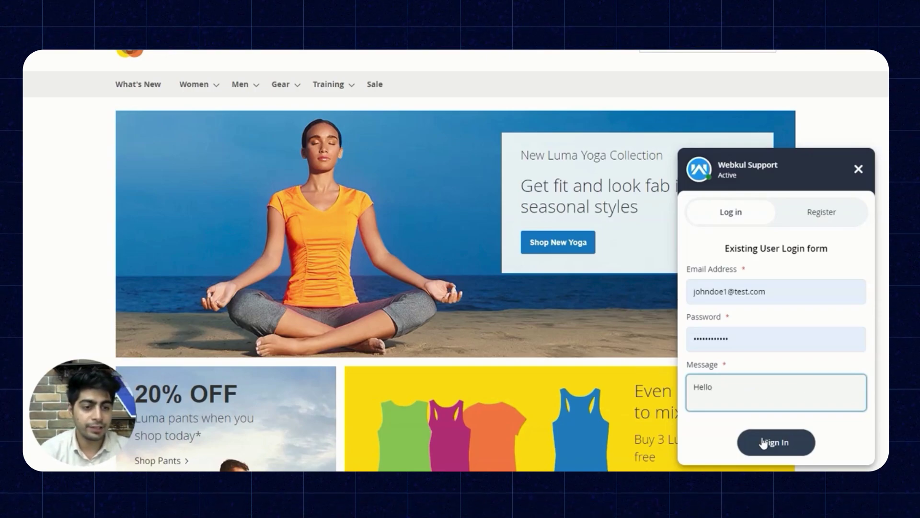
{"action": "left_click", "coordinate": [763, 442]}
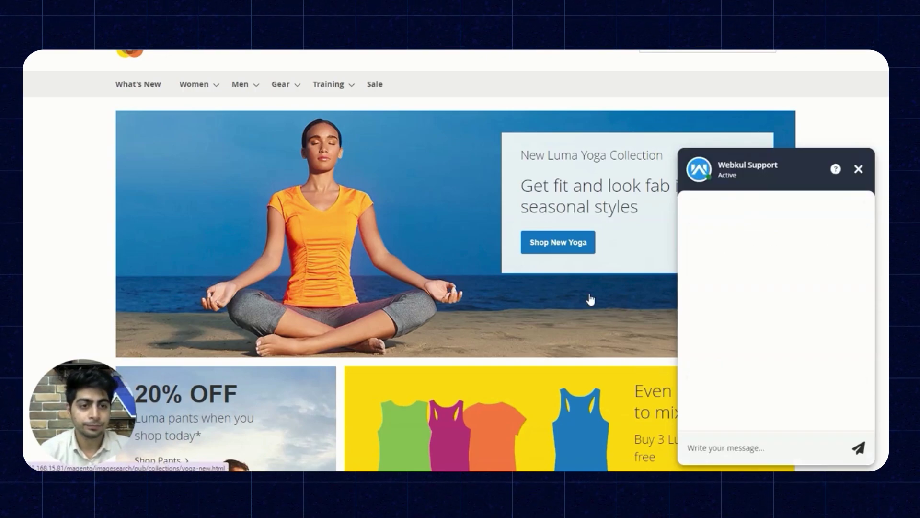